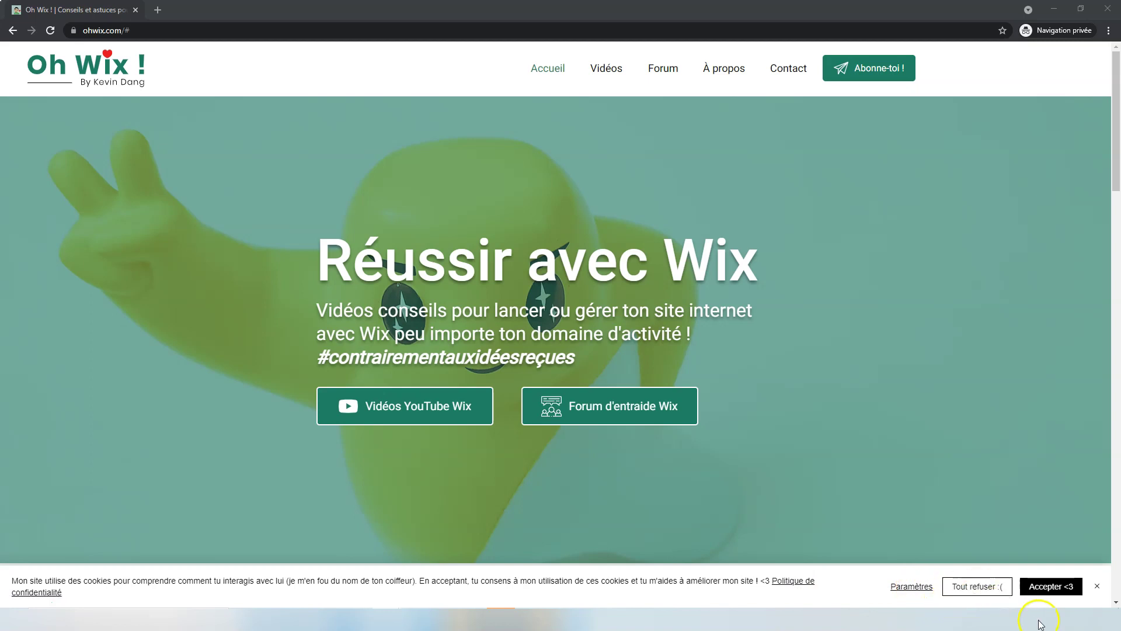
- Try enabling the marketing, functional and analytics cookies in the Oh Wix ! site's advanced cookie settings, and close them without saving
click(925, 589)
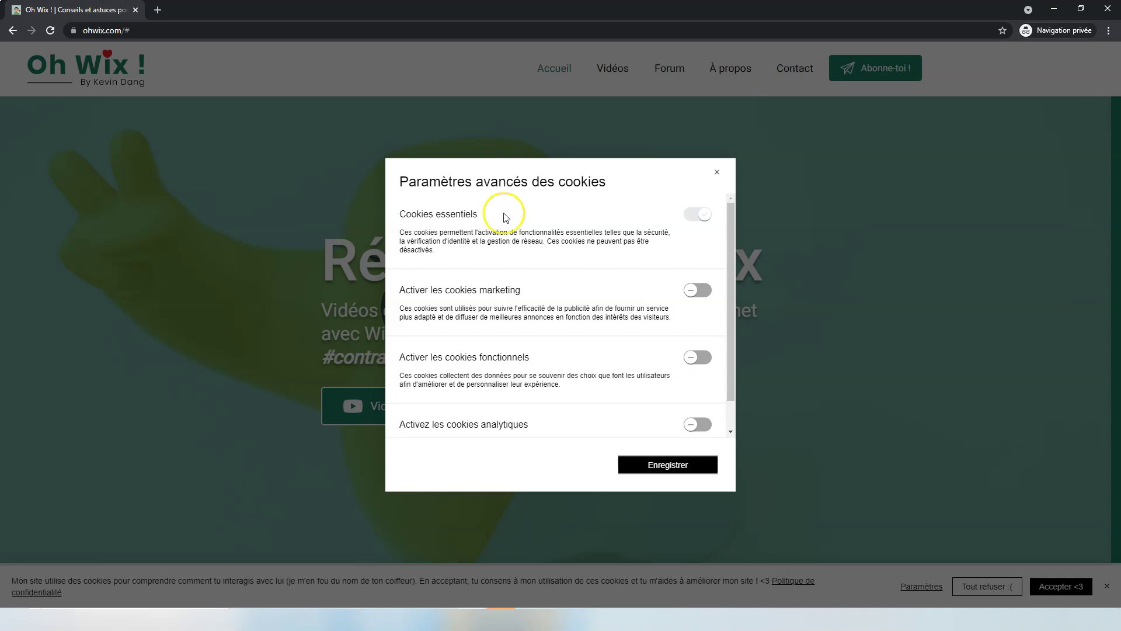
click(693, 292)
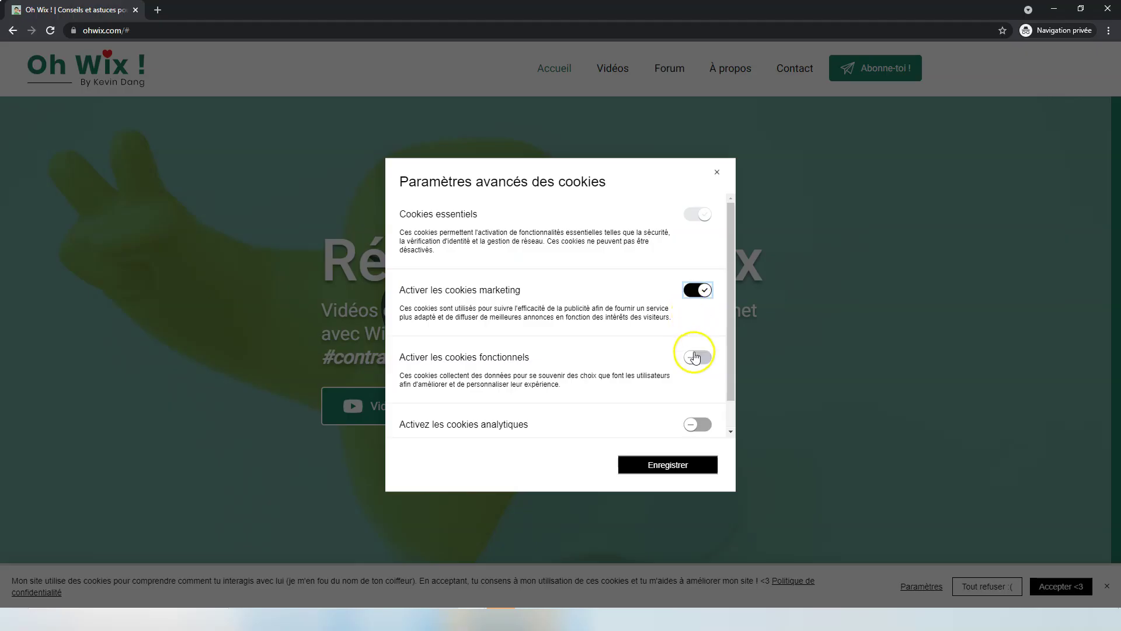
click(695, 356)
scroll(695, 362, down, 1)
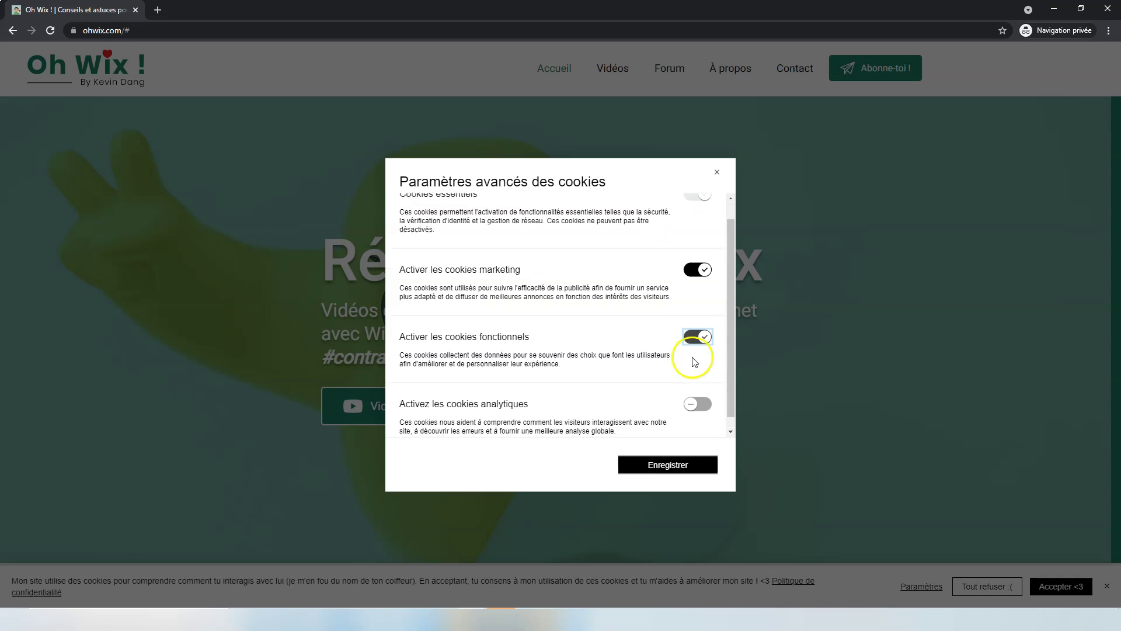
click(695, 391)
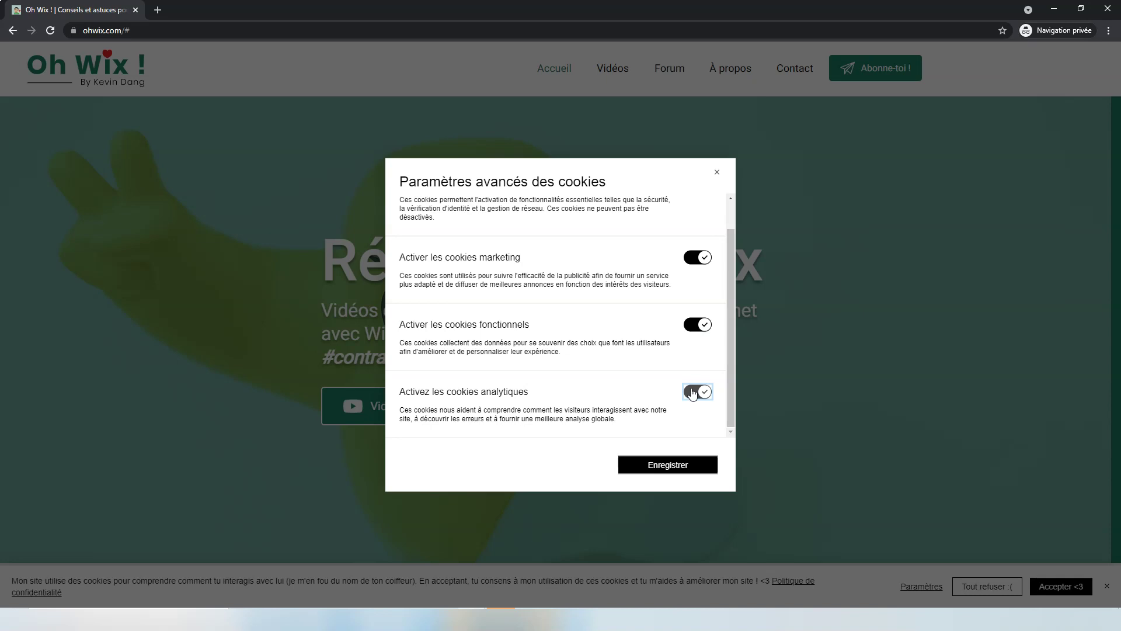
click(717, 171)
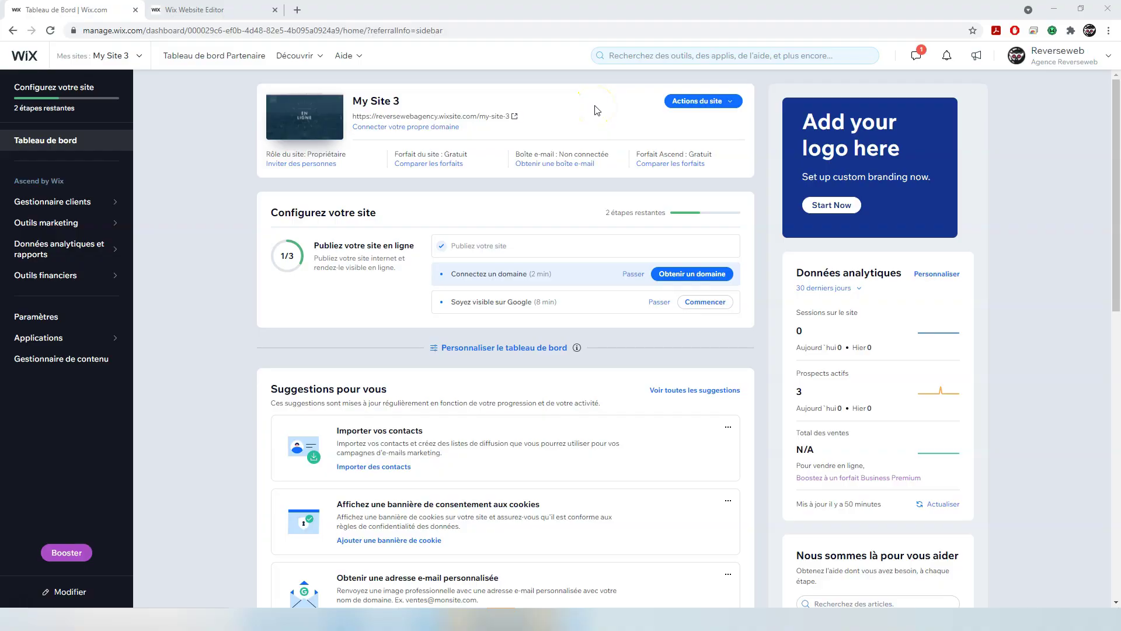
- Search the My Site 3 dashboard for "manger des cookies" and open the cookie consent banner settings under Confidentialité et cookies
click(641, 57)
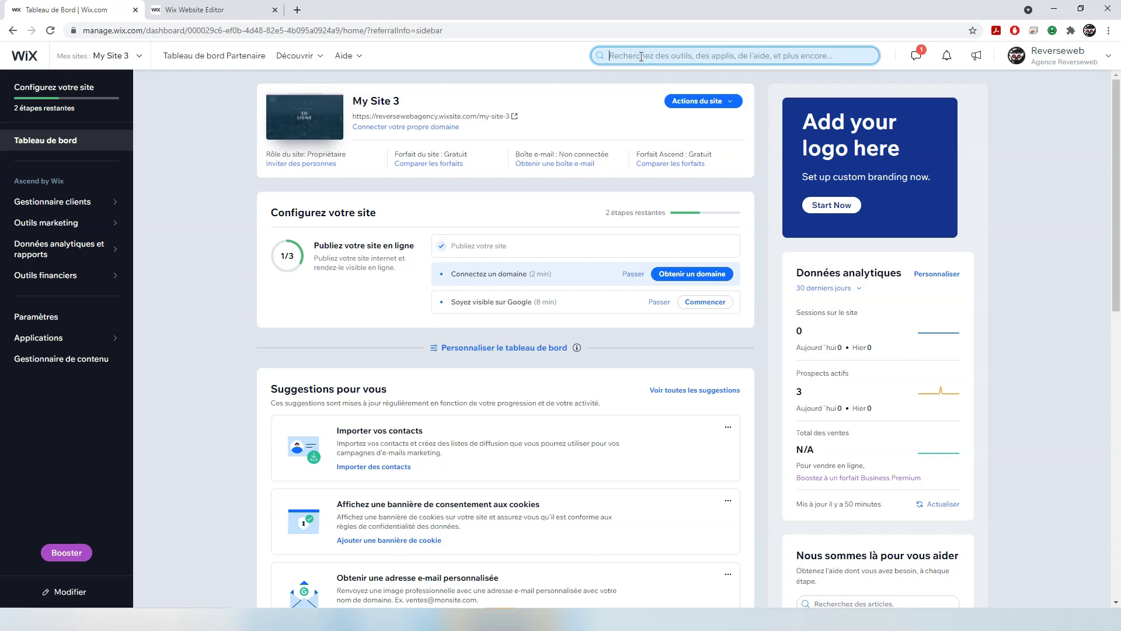
text(manger des cookies)
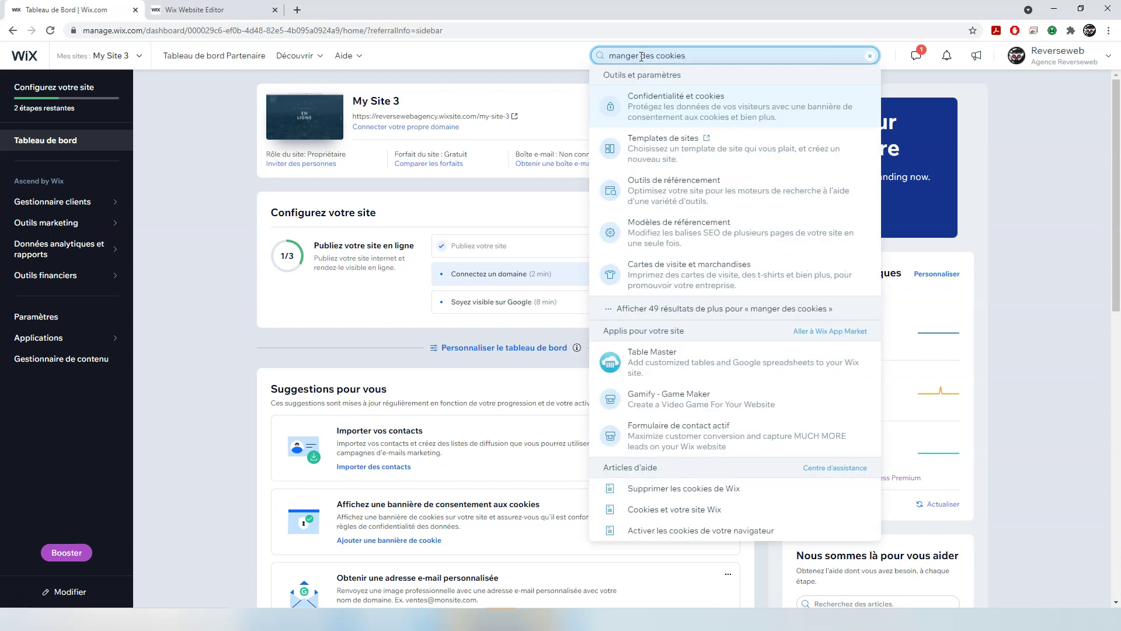
click(669, 105)
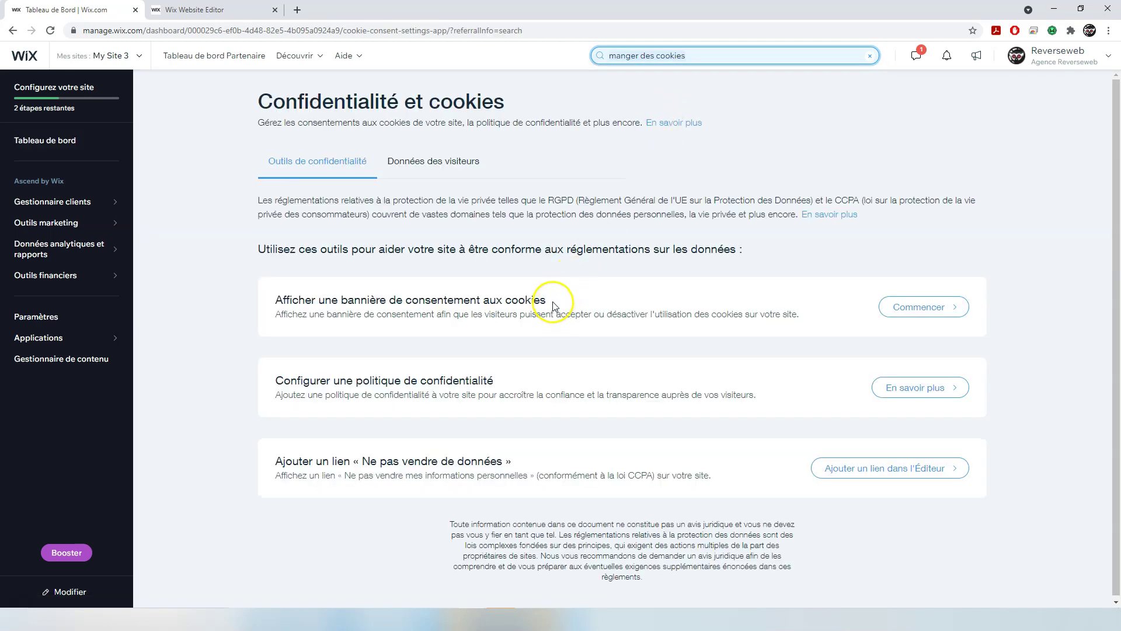
click(918, 309)
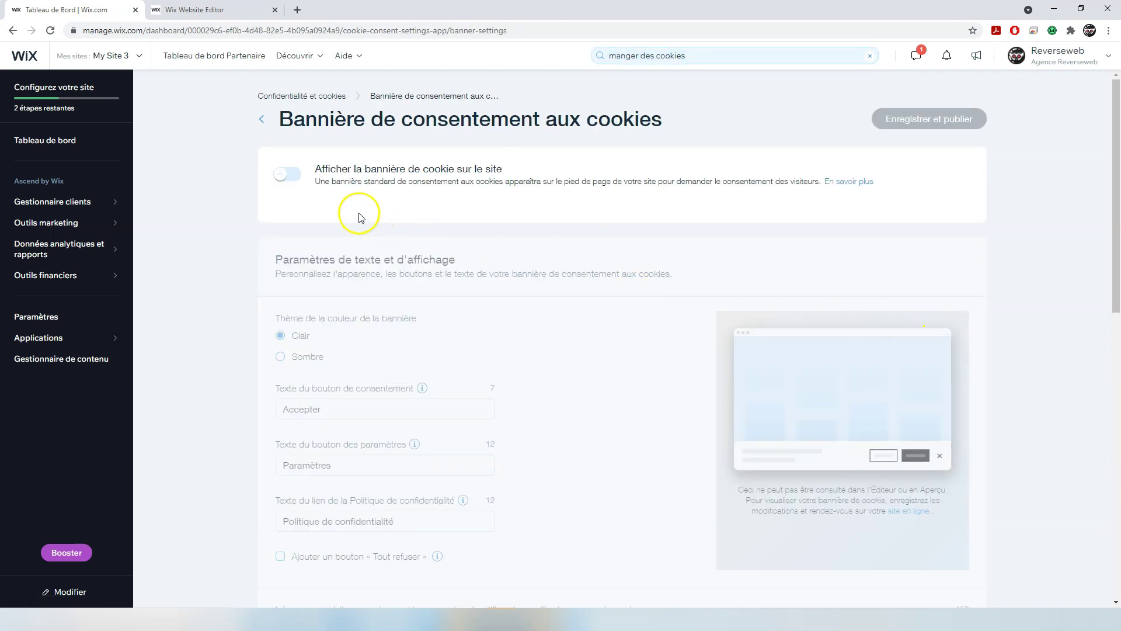
- Enable the cookie banner on the site and set its colour theme to Sombre
click(286, 179)
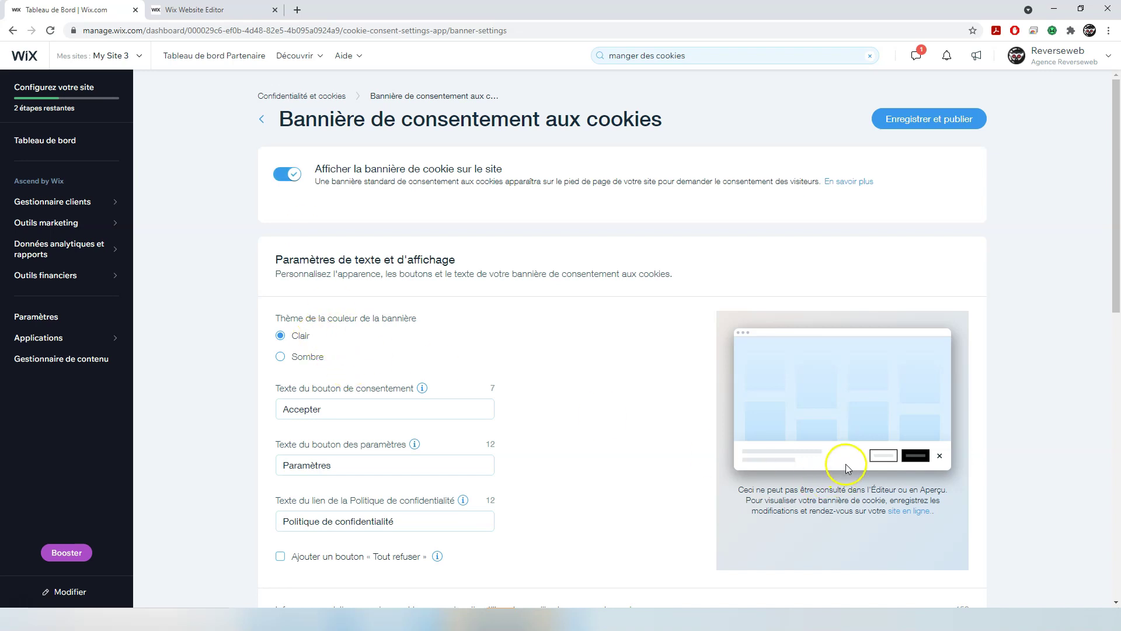
click(282, 356)
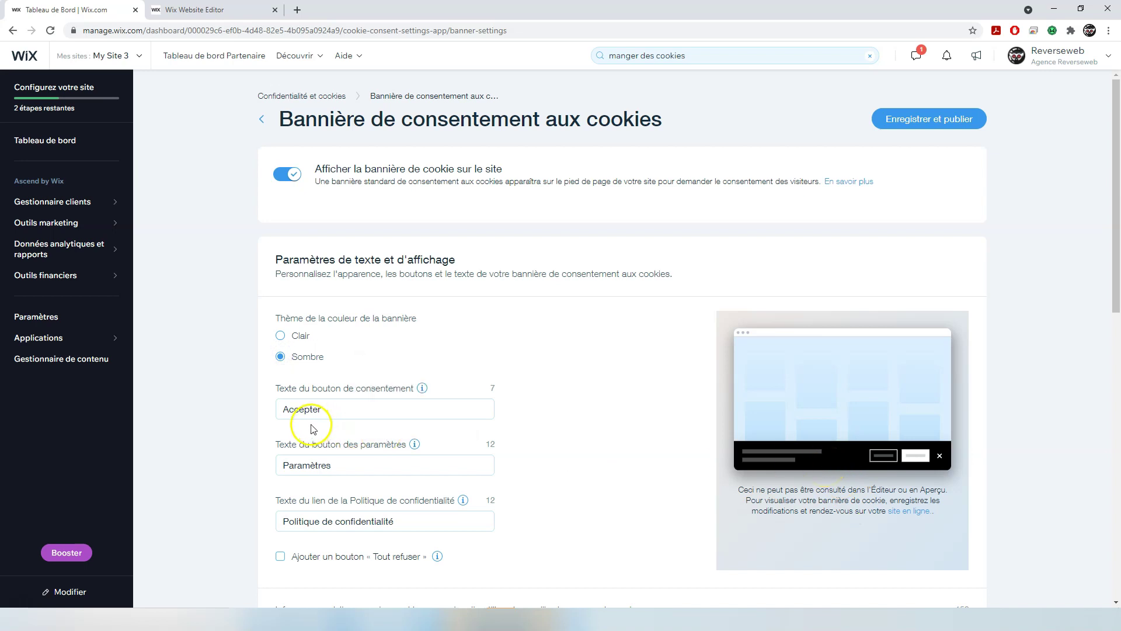
- Change the consent button text to "Tout accepter" and add a "Tout refuser" button to the banner
click(295, 412)
key(BackSpace)
text(Tout a)
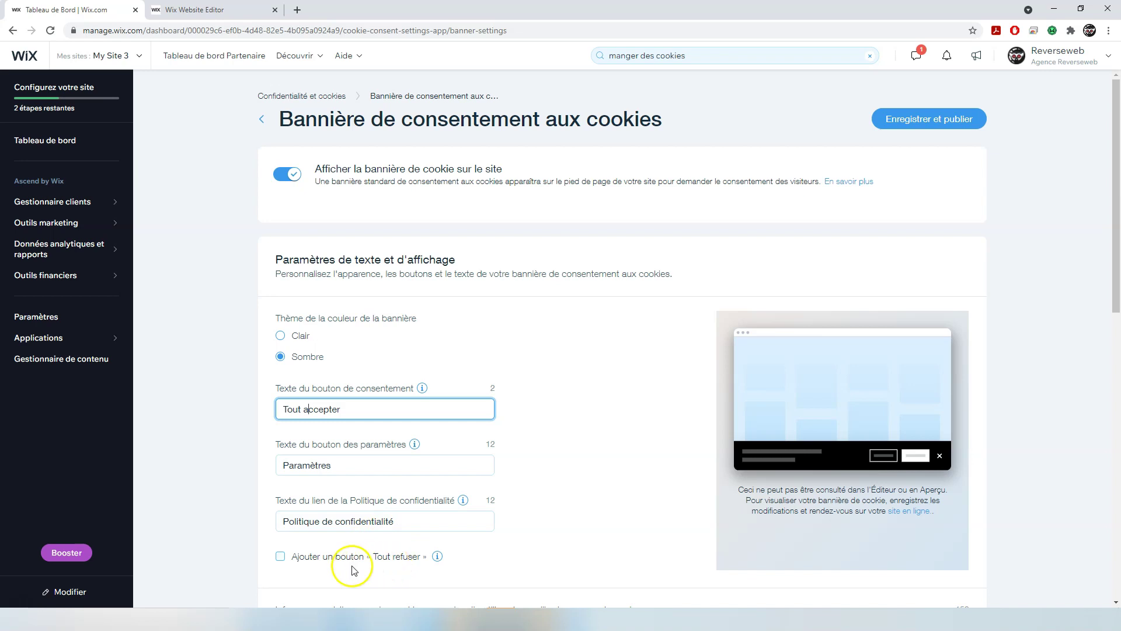
click(281, 556)
- Keep the default cookie information text and link the banner to the site's Politique de confidentialité page
scroll(287, 558, down, 1)
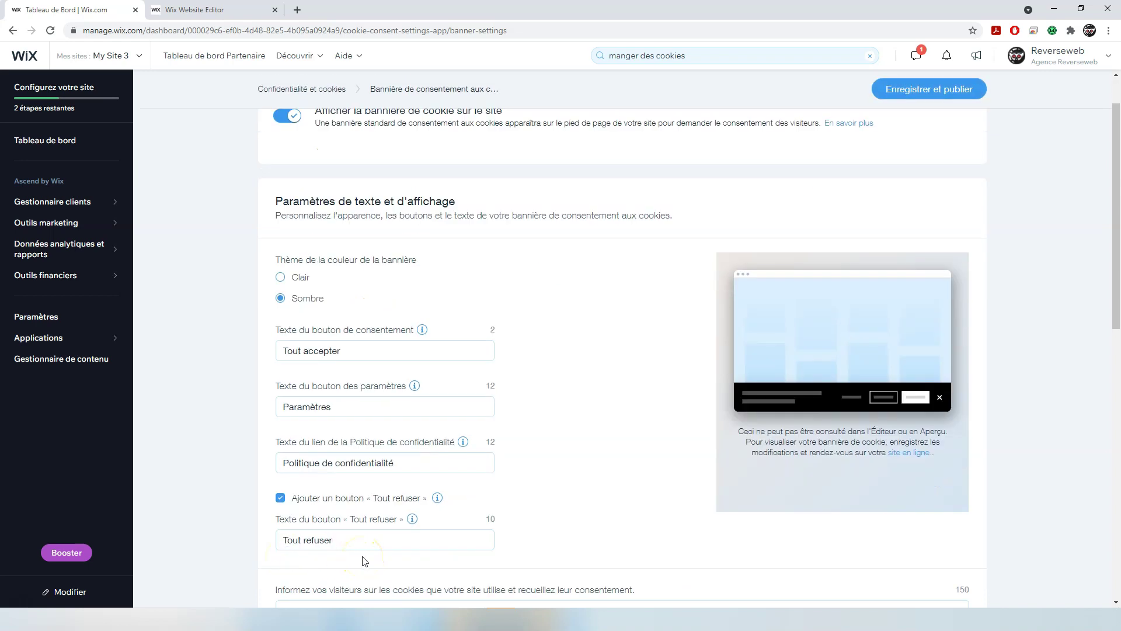
scroll(365, 561, down, 8)
click(978, 177)
click(942, 151)
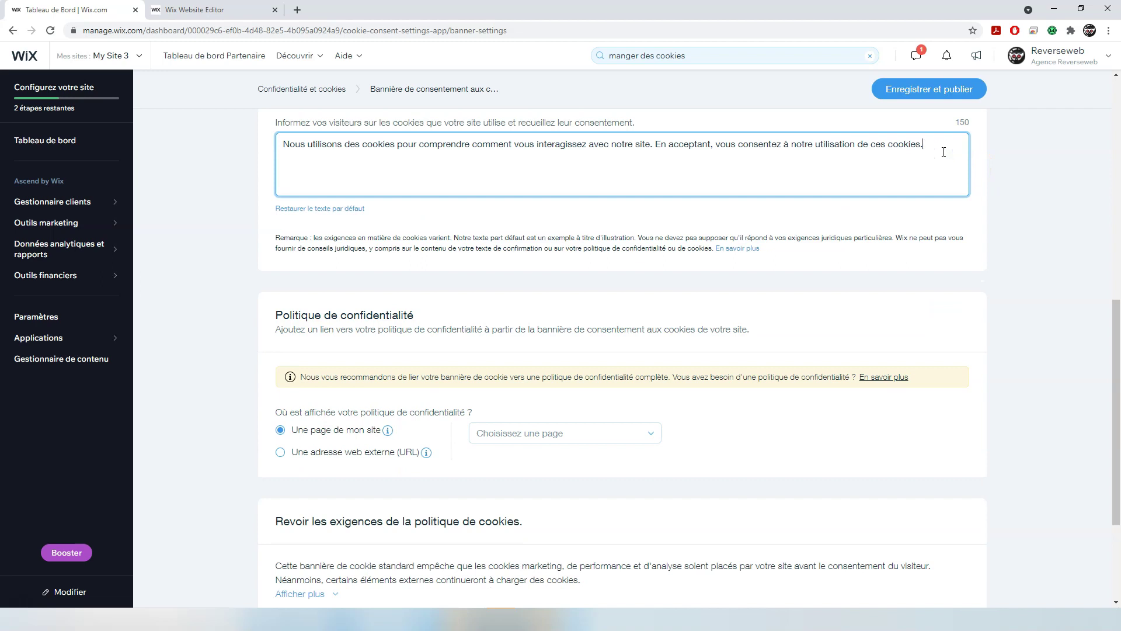
click(600, 442)
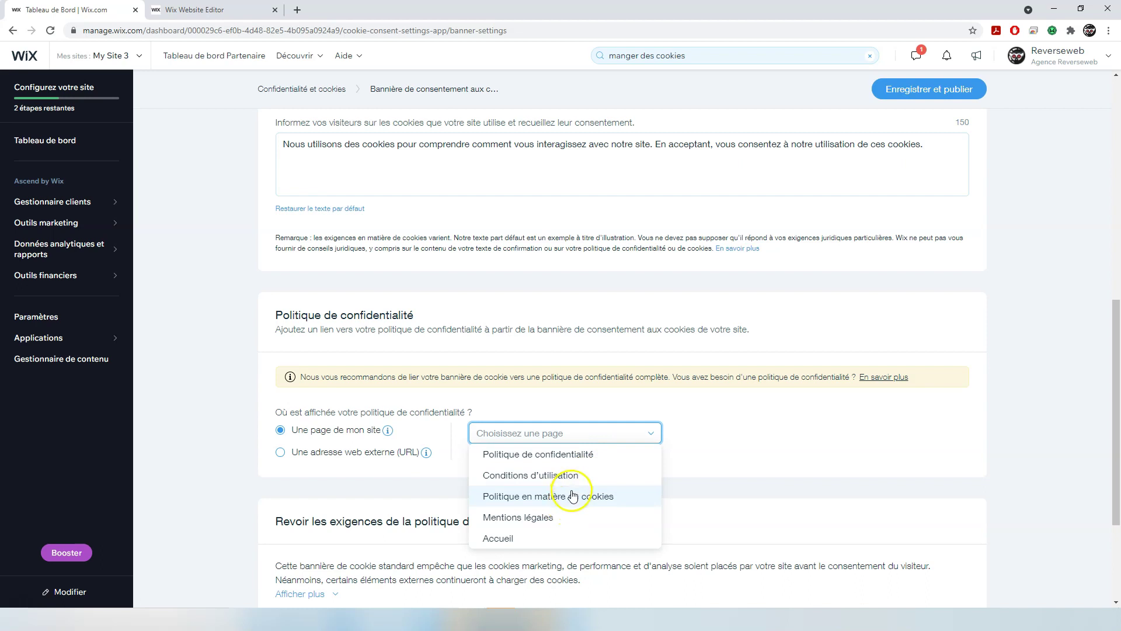
click(569, 454)
- Examine the sample text of the Politique de confidentialité page in the Wix Editor, and return to the banner settings
scroll(570, 453, down, 3)
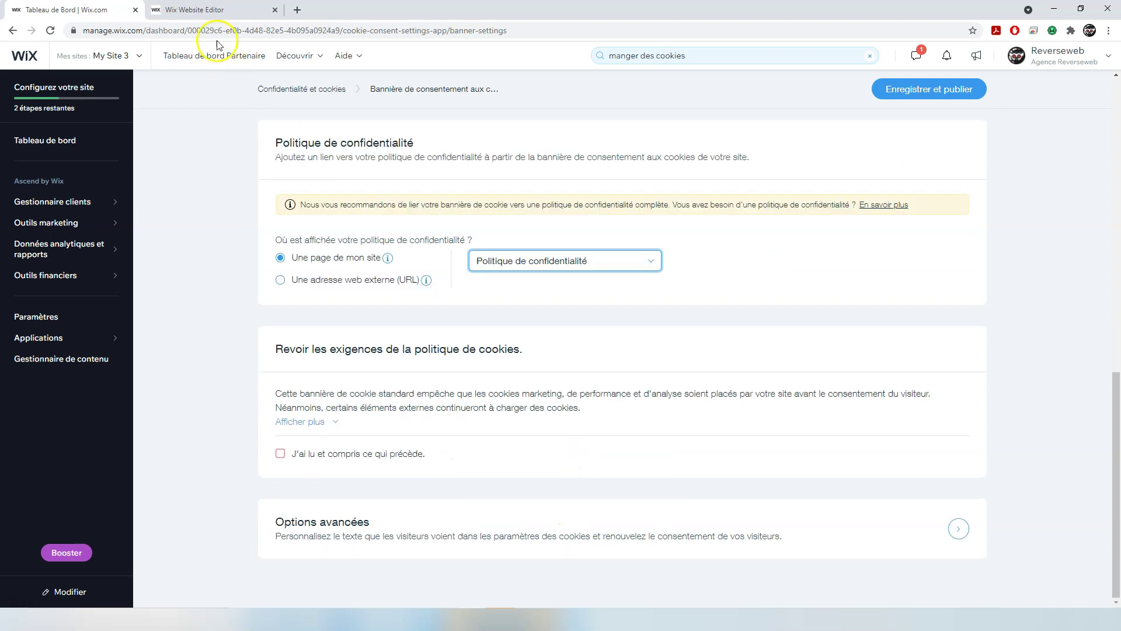
click(213, 16)
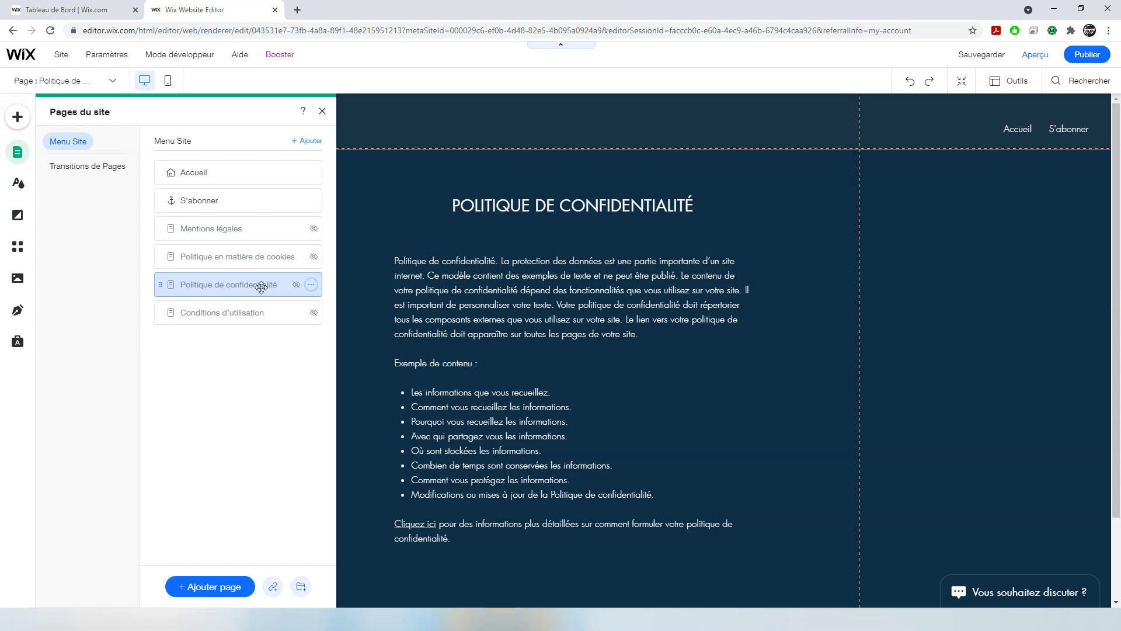
click(554, 320)
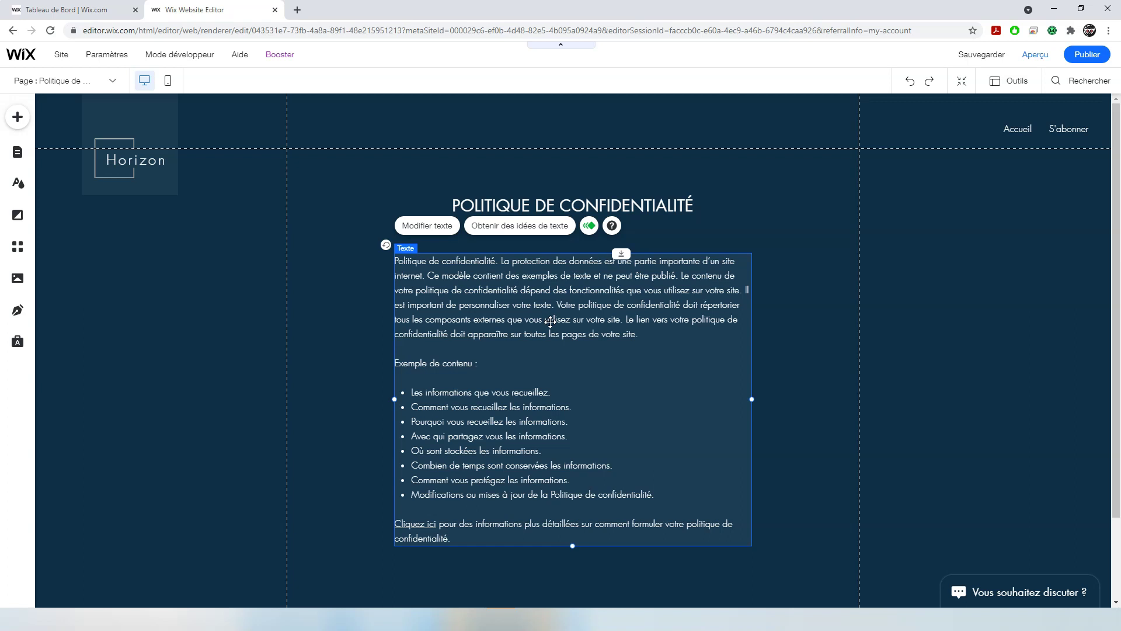
click(105, 10)
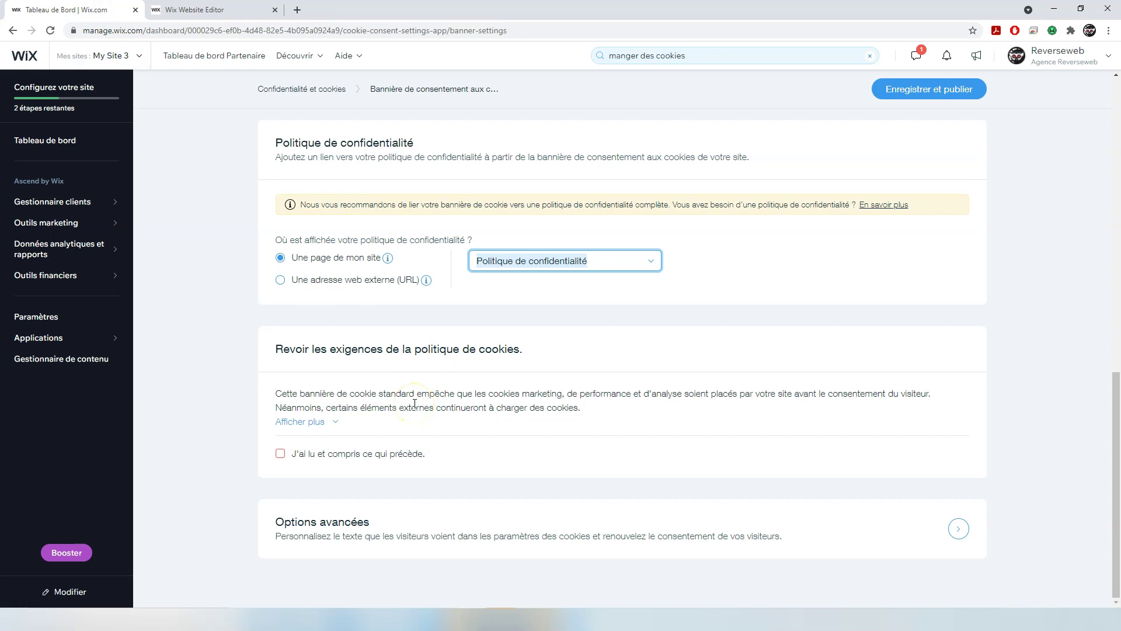
- Acknowledge the cookie policy requirements and expand the customizable cookie category texts in the advanced options
click(280, 454)
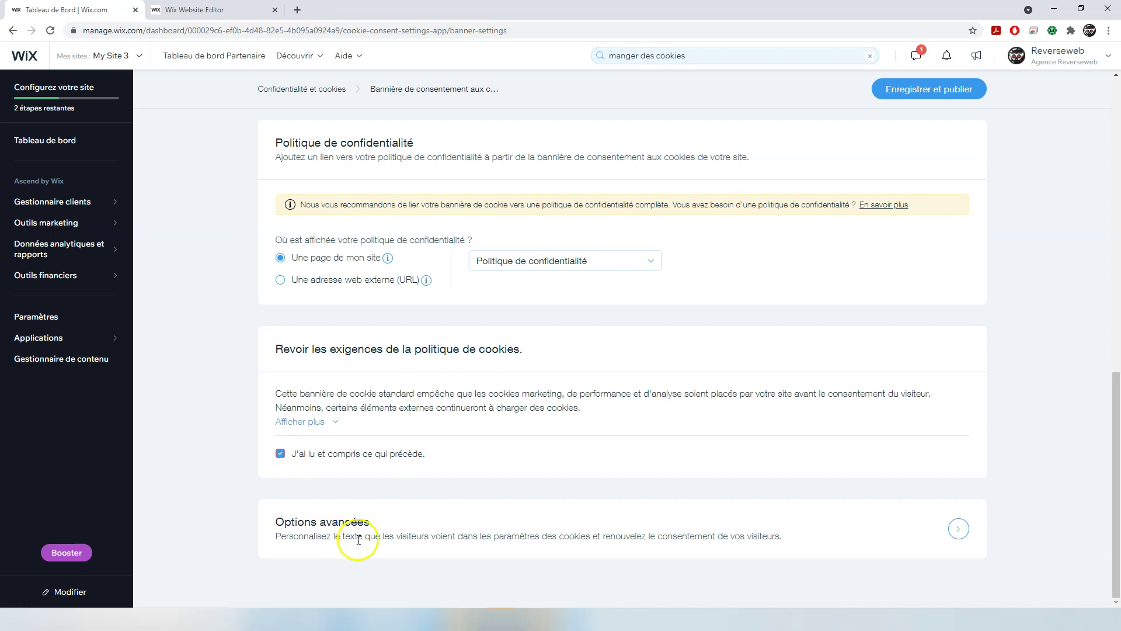
click(958, 529)
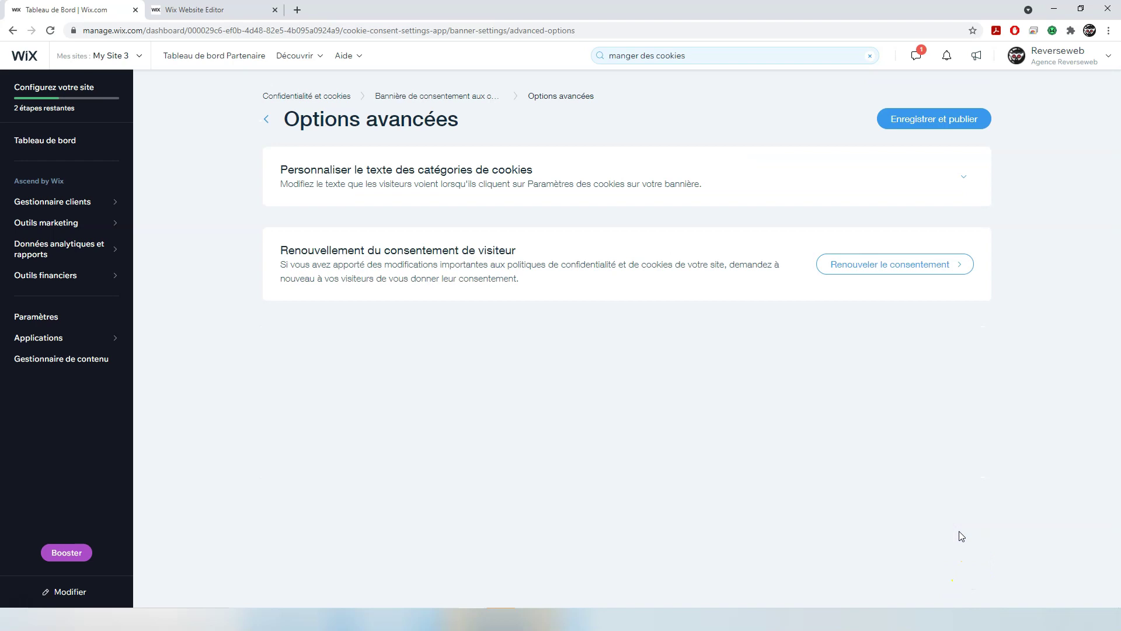
click(963, 177)
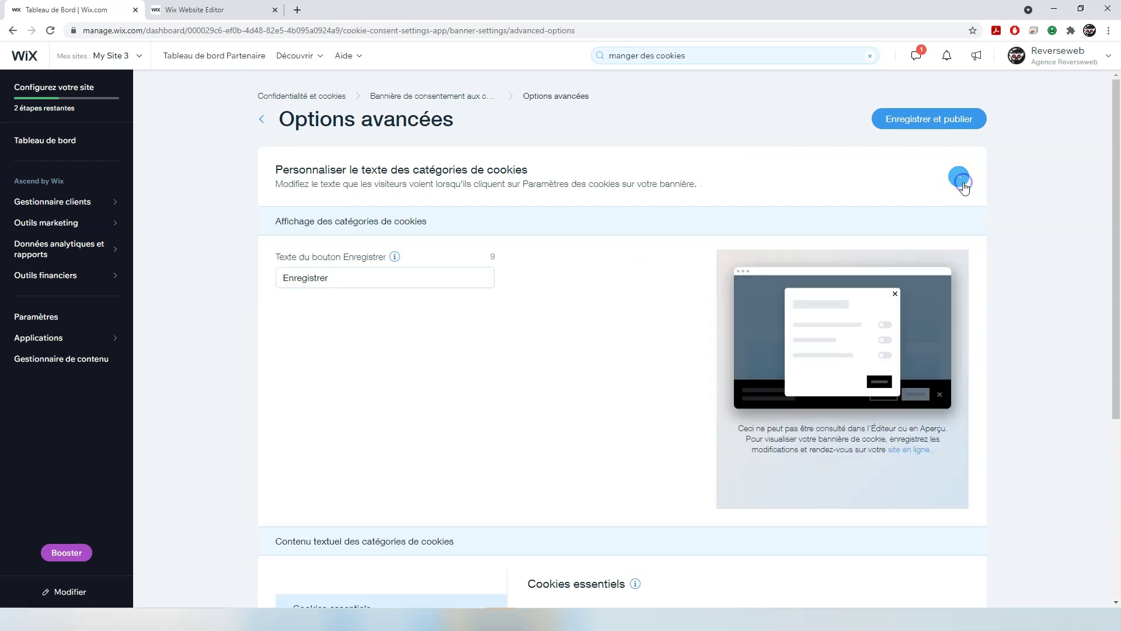
scroll(899, 327, down, 5)
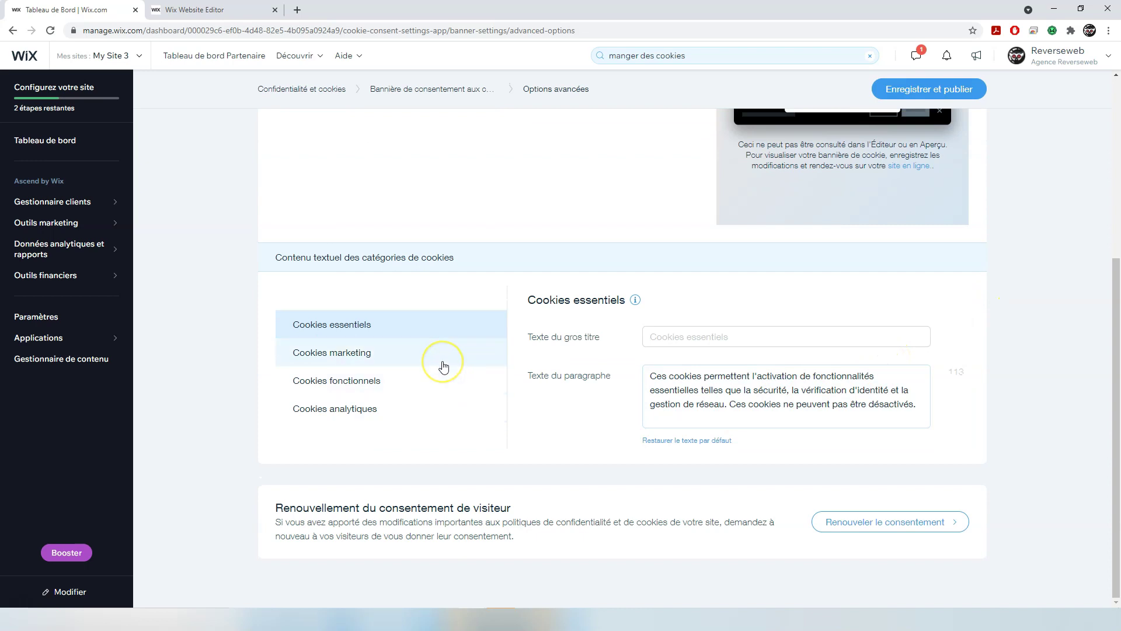
click(681, 423)
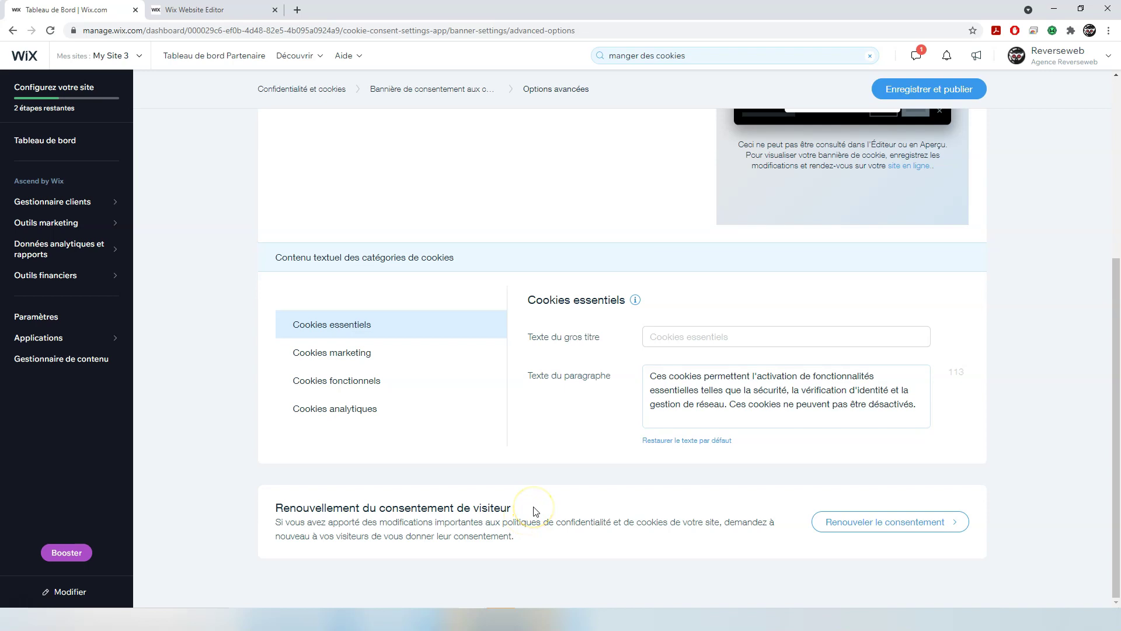
- Read the notice about renewing visitor consent and dismiss it without renewing
click(890, 523)
click(555, 340)
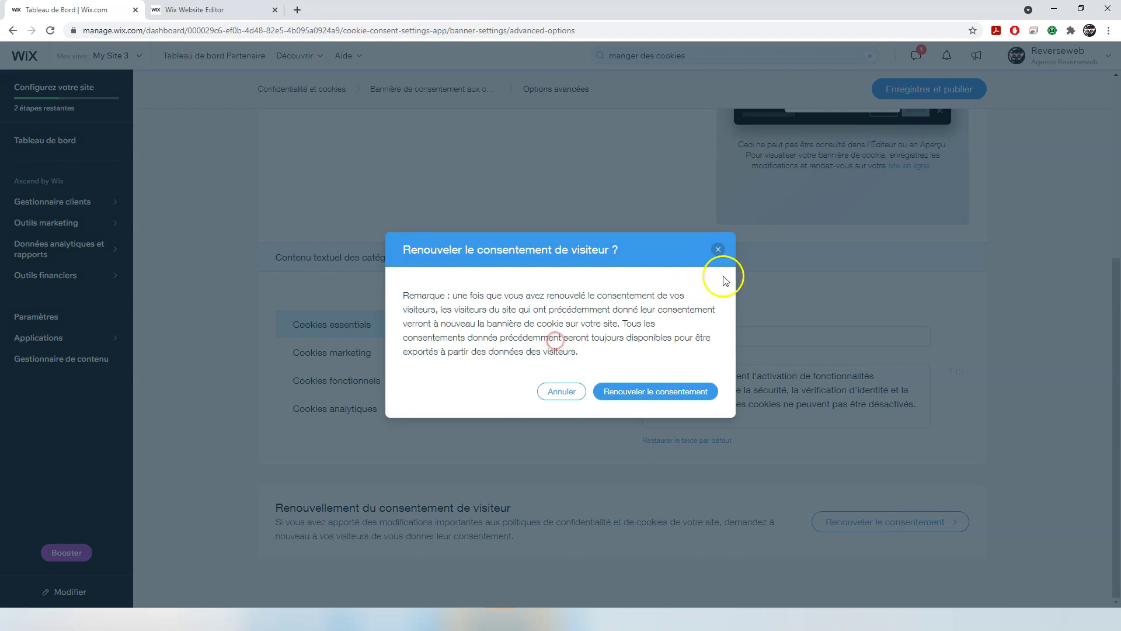
click(719, 250)
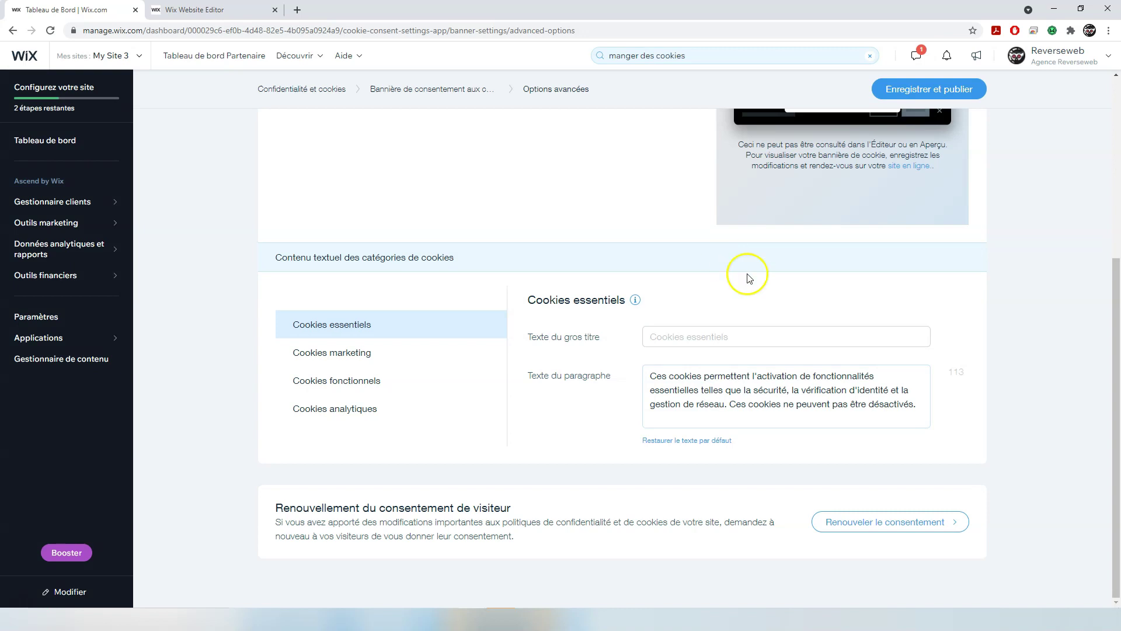
- Save and publish the cookie consent banner settings
click(926, 93)
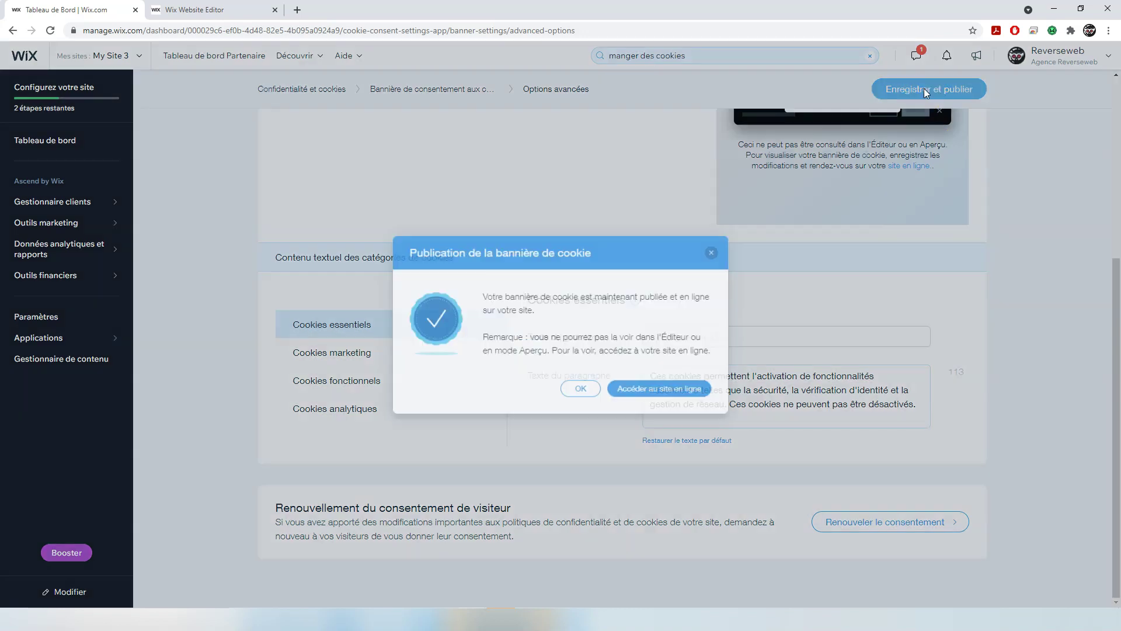